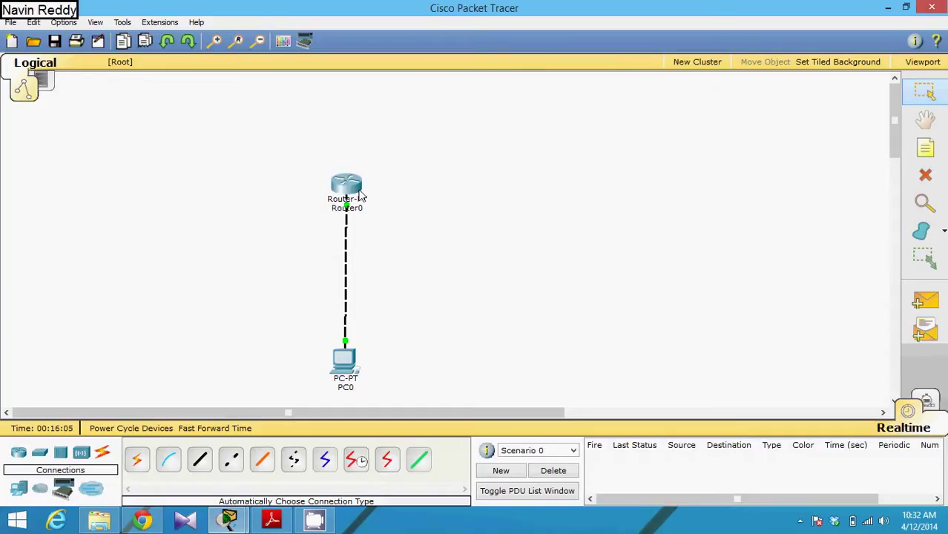
# - Open Router0's CLI and enter privileged EXEC mode with the enable password
pyautogui.moveTo(361, 196)
pyautogui.moveTo(343, 329)
pyautogui.click(343, 190)
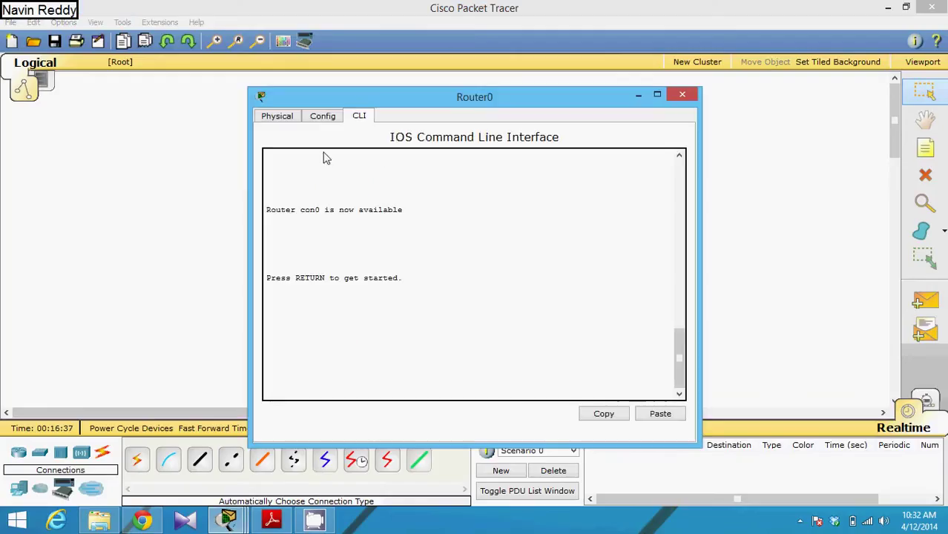
pyautogui.press('Return')
pyautogui.press('Return')
pyautogui.press('Return')
pyautogui.press('Return')
pyautogui.press('Return')
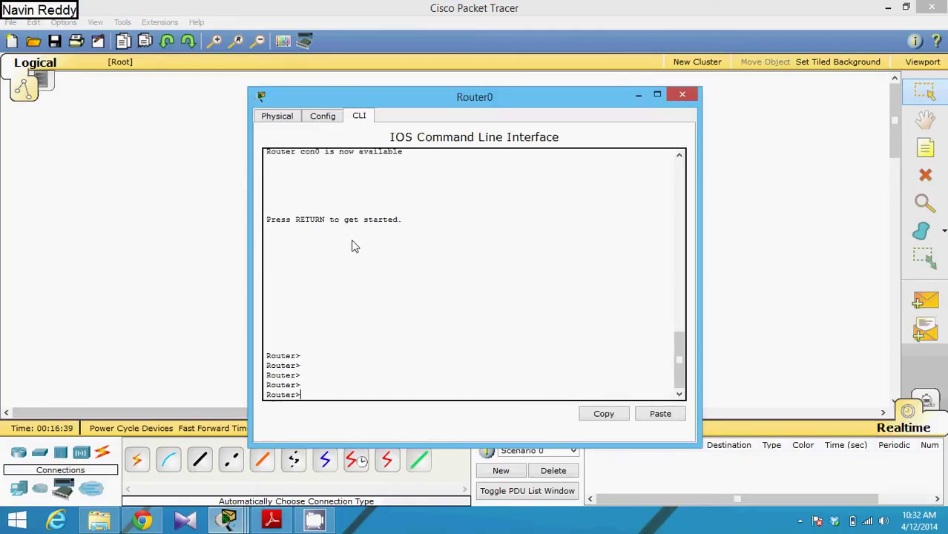
pyautogui.write('en')
pyautogui.press('Return')
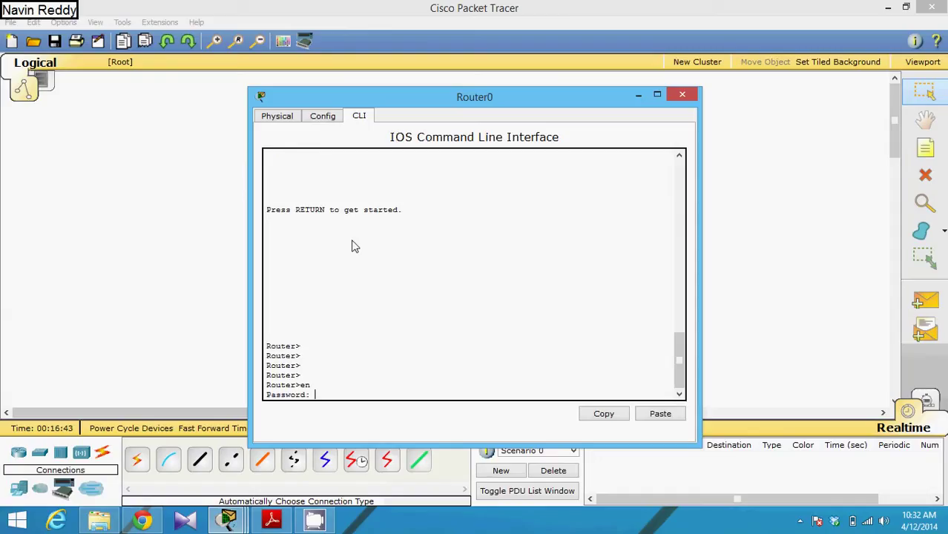
pyautogui.press('Return')
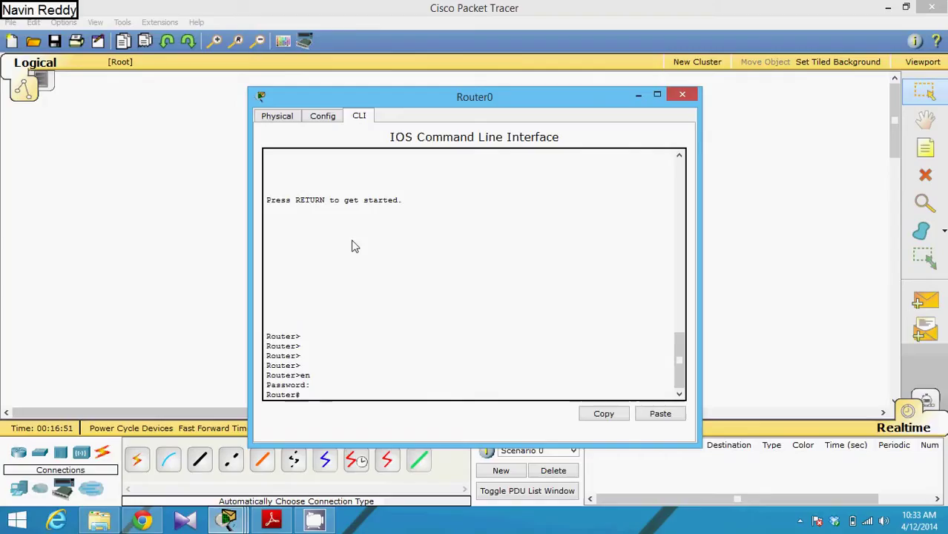
# - Enter global configuration mode with 'conf t' and set the IP domain name to navin
pyautogui.write('conf t')
pyautogui.press('Return')
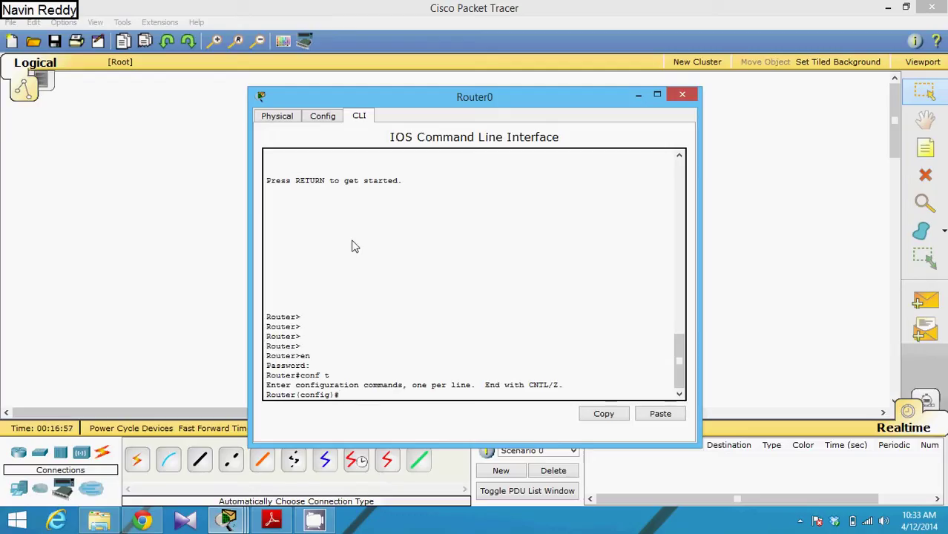
pyautogui.write('ip domain name navin')
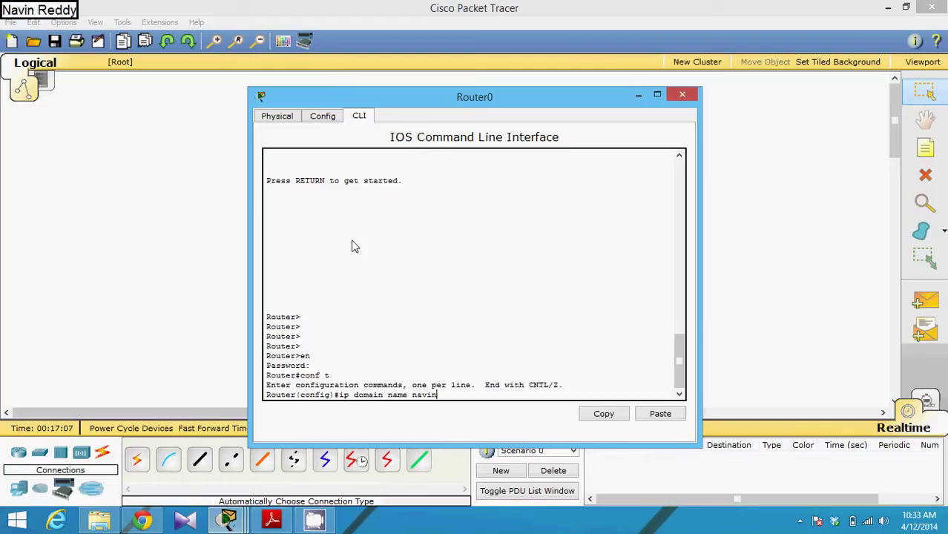
pyautogui.press('Return')
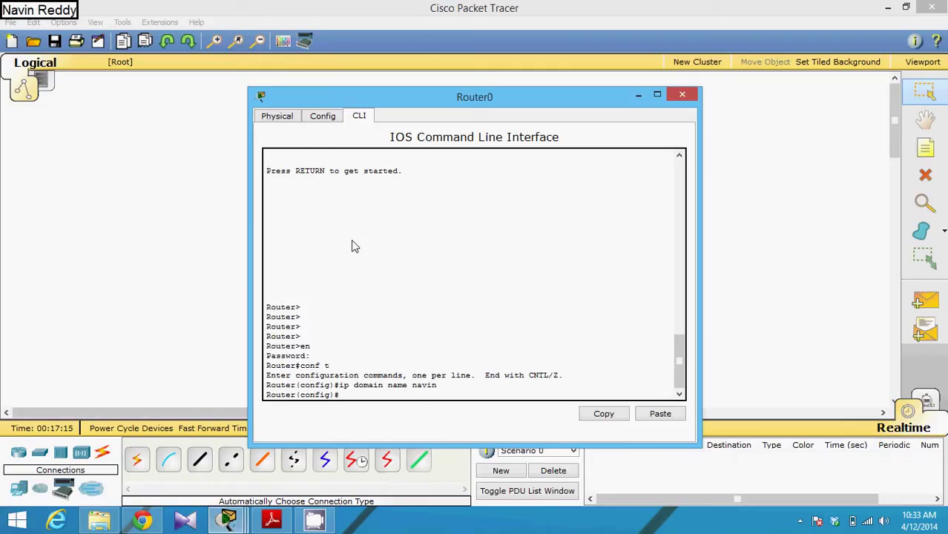
# - Try 'crypto key generate rsa' before the router has a hostname
pyautogui.write('crypto key generat')
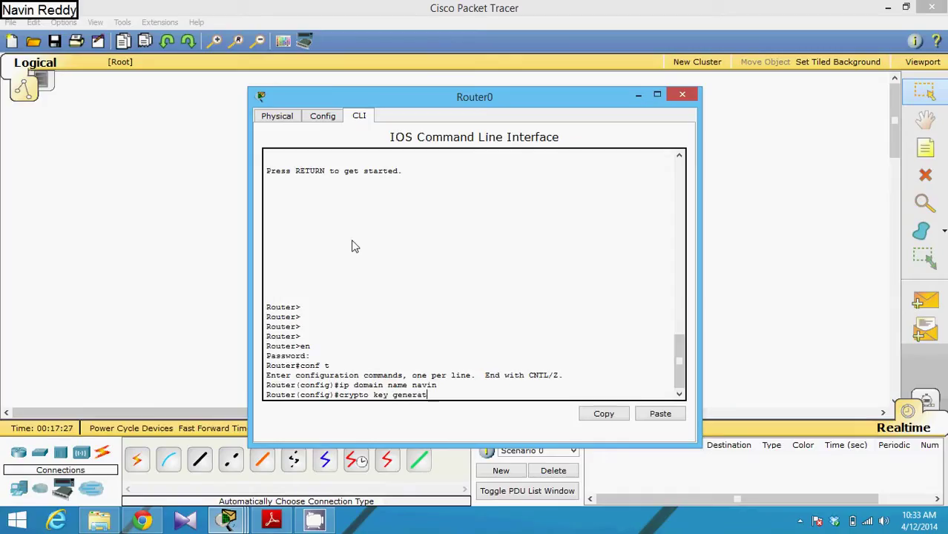
pyautogui.write('e')
pyautogui.write('rsa')
pyautogui.press('Return')
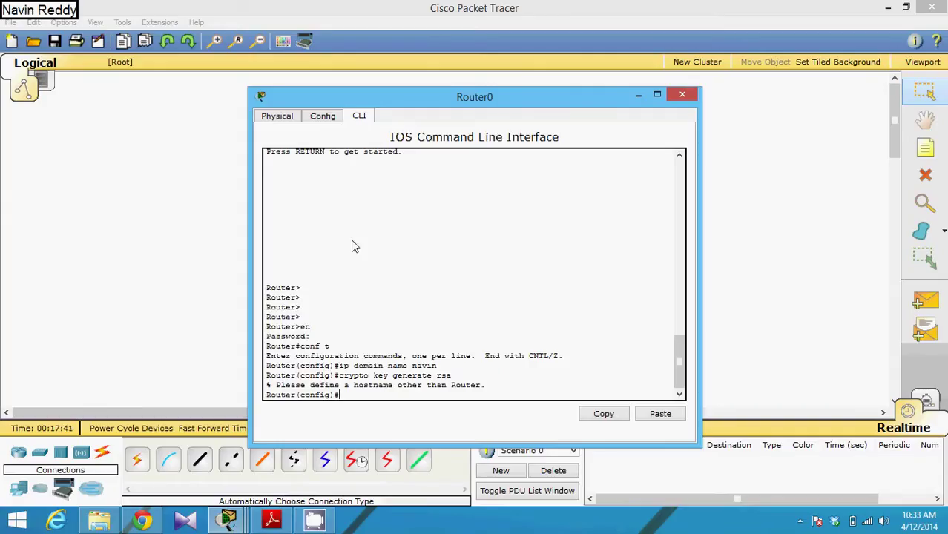
# - Rename the router to sshdemo and generate RSA keys with a 1024-bit modulus
pyautogui.write('hostname sshdemo')
pyautogui.press('Return')
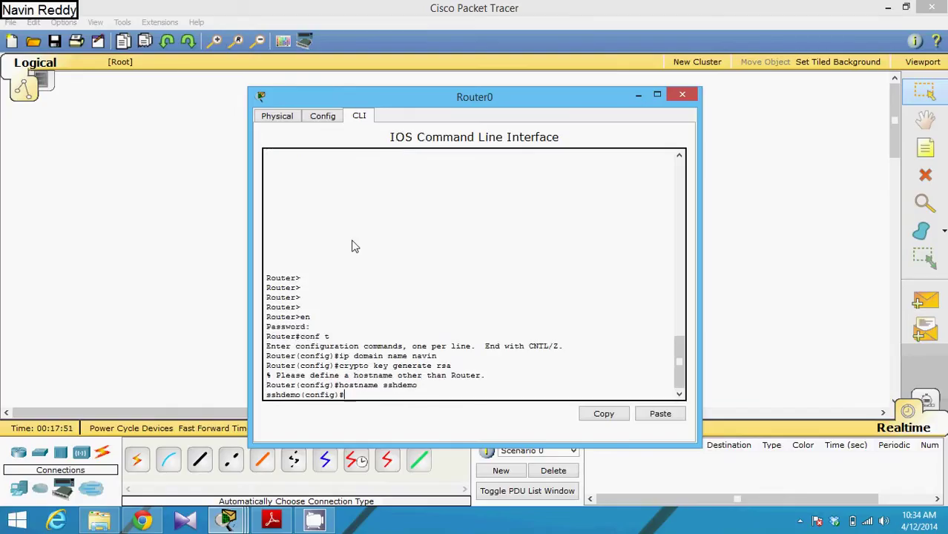
pyautogui.press('Up')
pyautogui.press('Up')
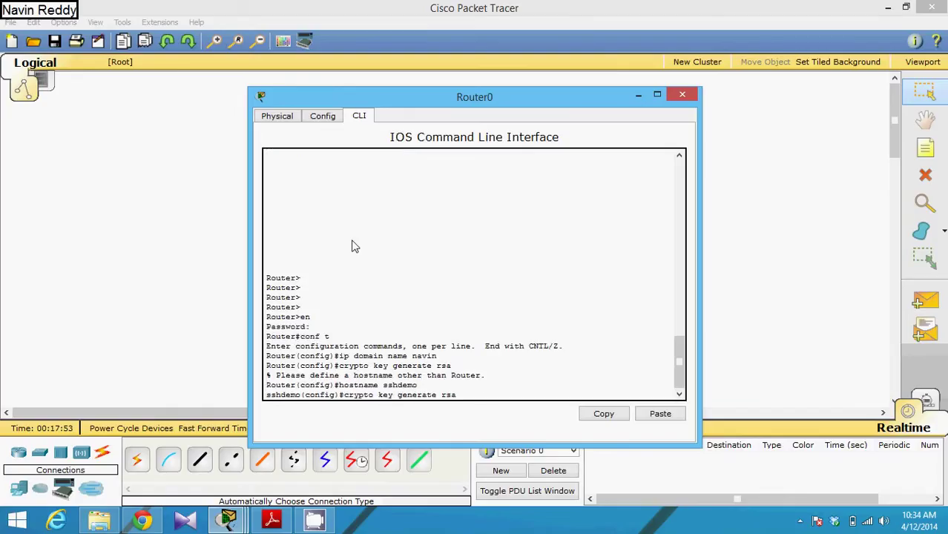
pyautogui.press('Return')
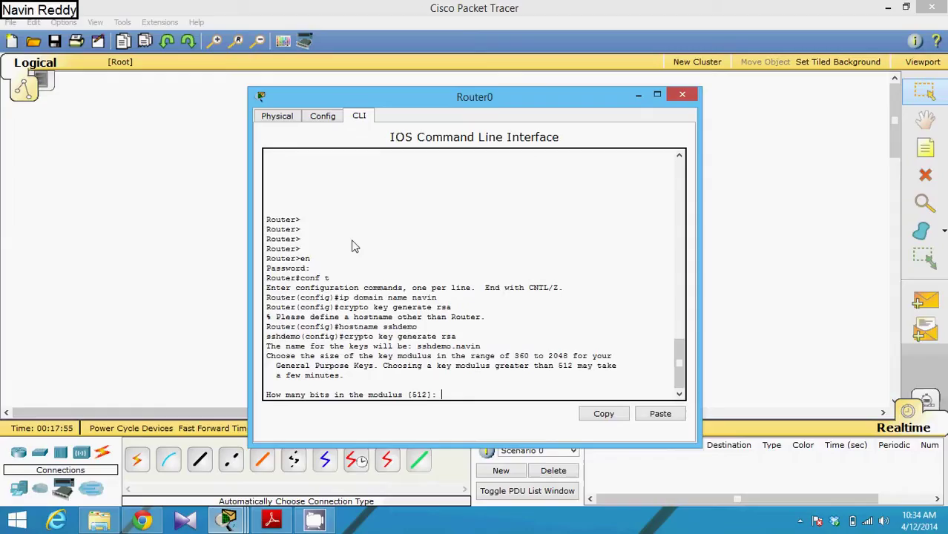
pyautogui.moveTo(269, 393); pyautogui.dragTo(401, 394)
pyautogui.click(442, 394)
pyautogui.write('1024')
pyautogui.press('Return')
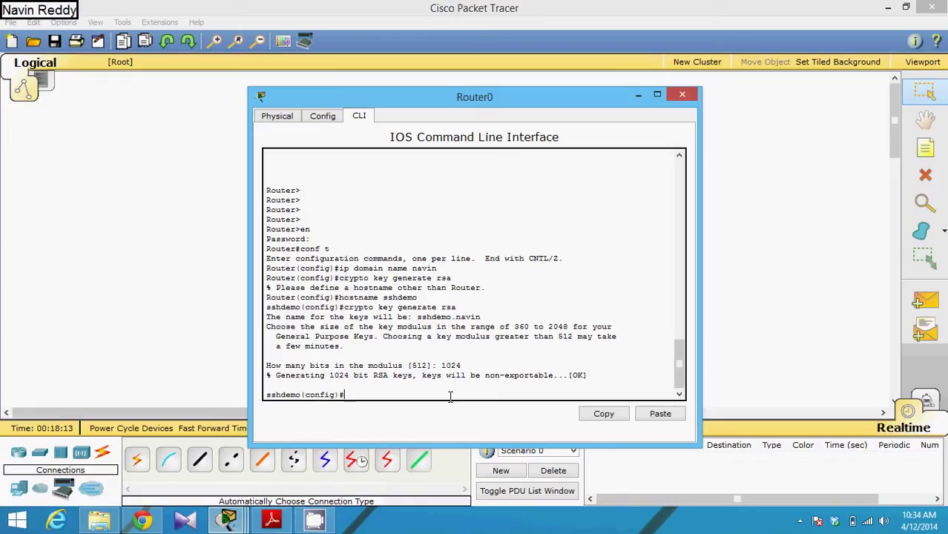
# - Enable SSH version 2, restrict vty line 0 to 'transport input ssh', then exit line config
pyautogui.write('ip ssh version 2')
pyautogui.press('Return')
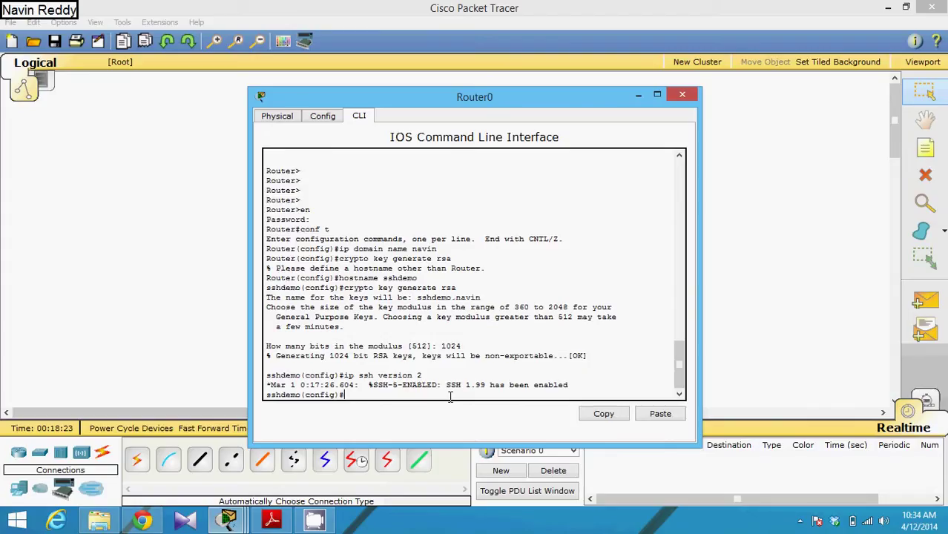
pyautogui.write('line vty 0')
pyautogui.press('Return')
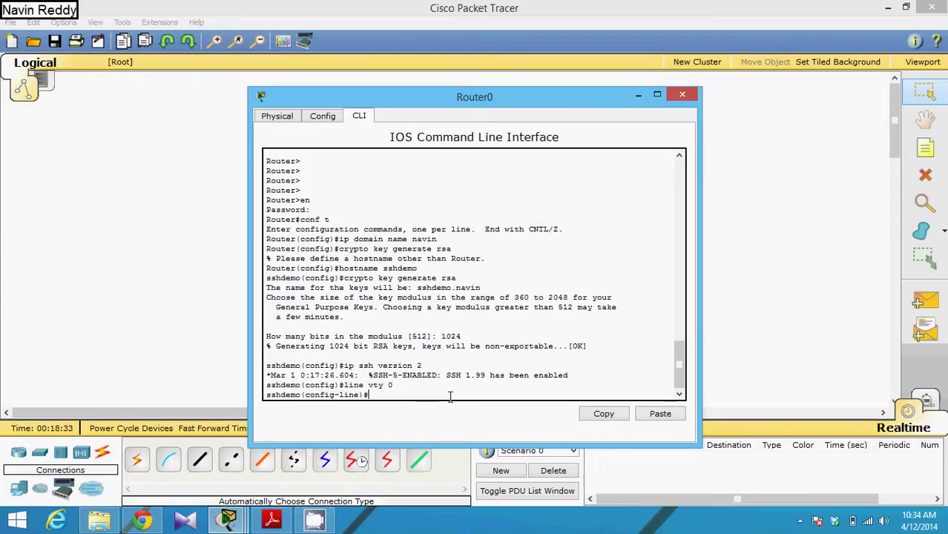
pyautogui.write('transport input ssh')
pyautogui.press('Return')
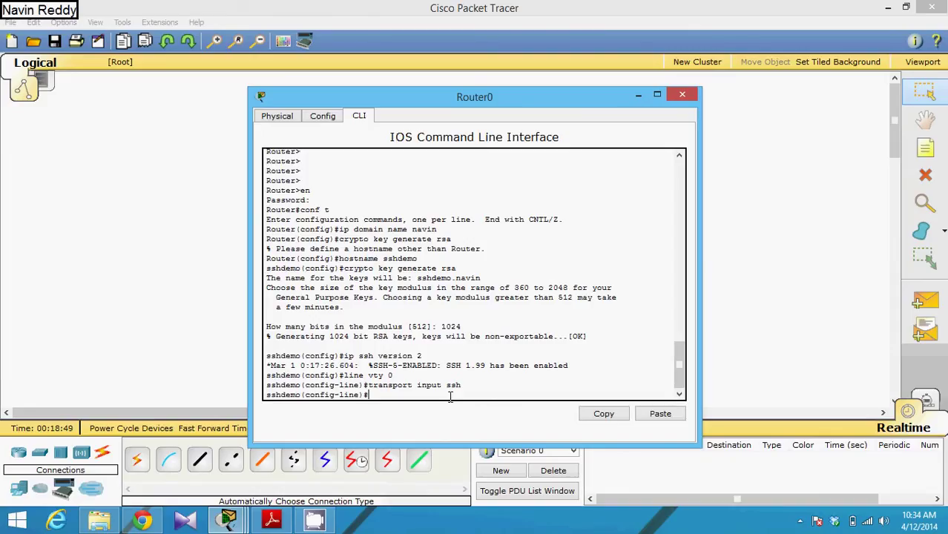
pyautogui.write('exit')
pyautogui.press('Return')
pyautogui.press('Return')
pyautogui.press('Return')
pyautogui.press('Return')
pyautogui.press('Return')
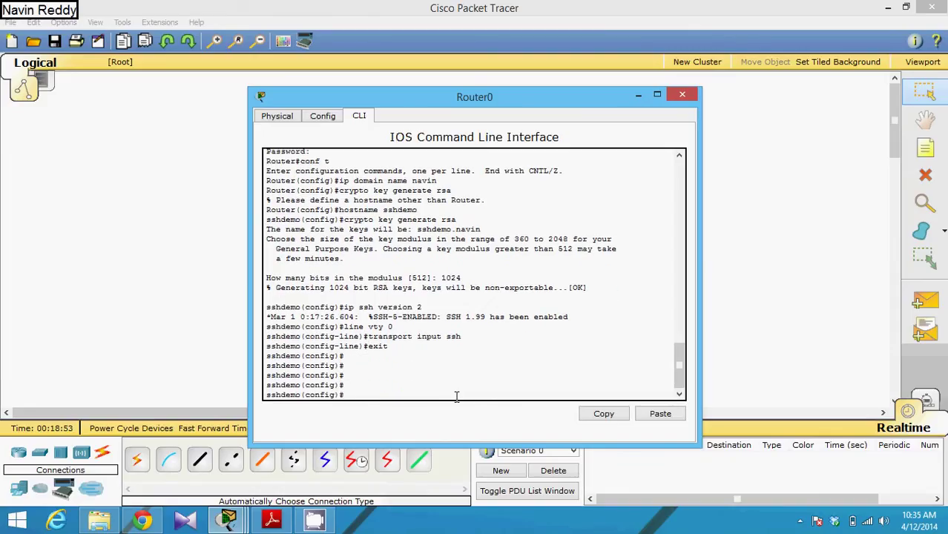
# - Close the router window and open PC0's command prompt, highlighting the earlier telnet attempt
pyautogui.click(682, 97)
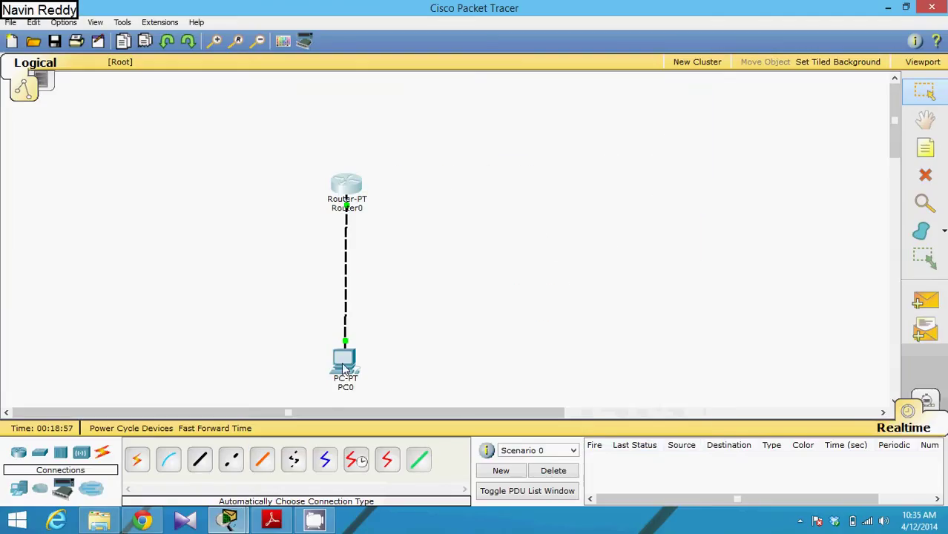
pyautogui.click(343, 367)
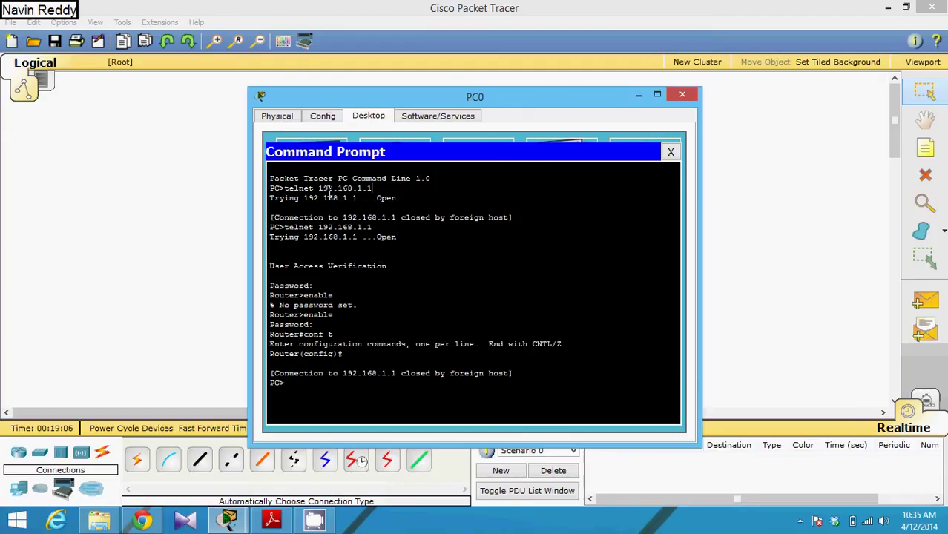
pyautogui.moveTo(373, 188); pyautogui.dragTo(285, 188)
pyautogui.click(287, 383)
# - SSH from PC0 to 192.168.1.1 as admin, log in, and reach privileged mode with enable
pyautogui.write('ssh -l admin 192.168')
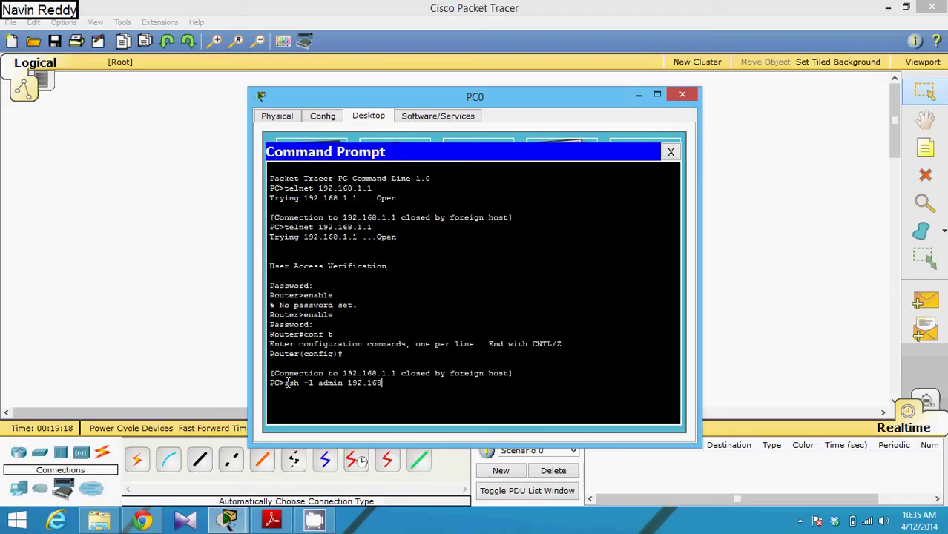
pyautogui.write('.1.1')
pyautogui.press('Return')
pyautogui.press('Return')
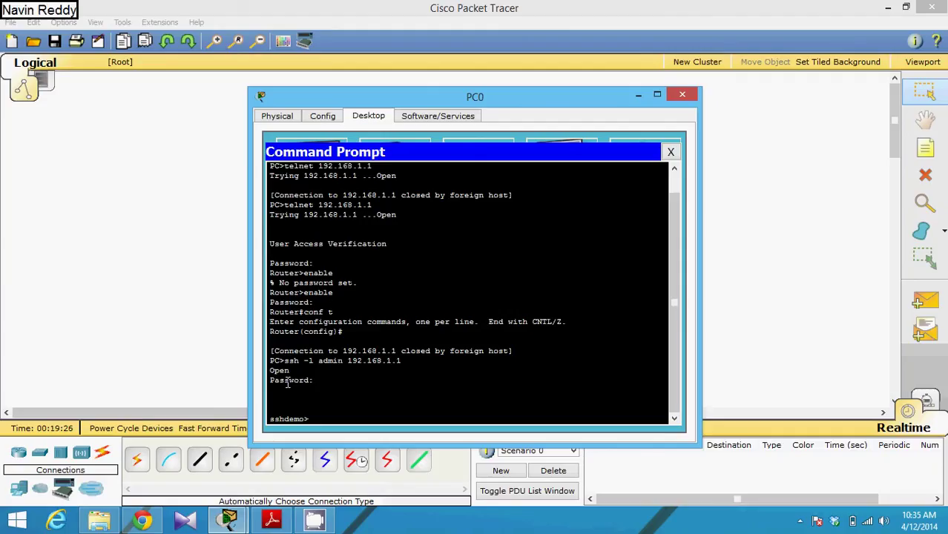
pyautogui.write('enable')
pyautogui.press('Return')
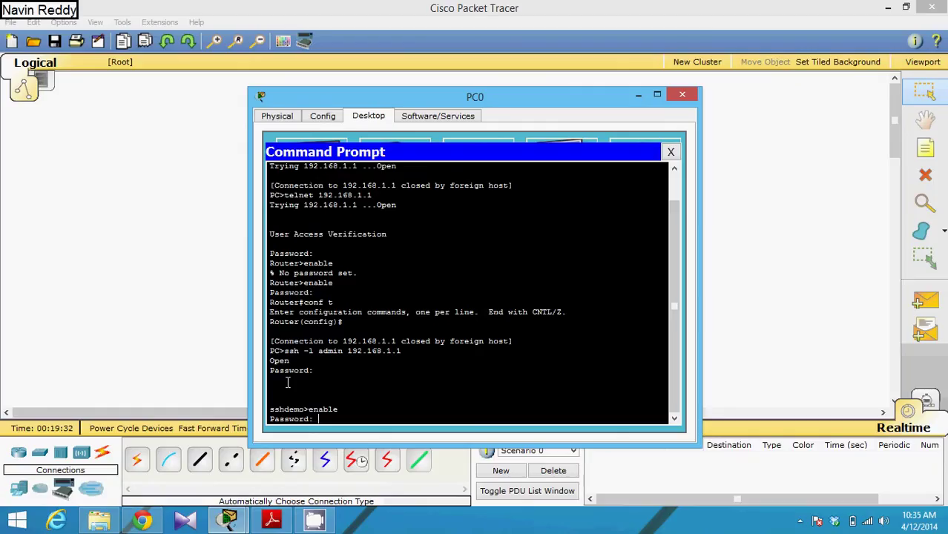
pyautogui.press('Return')
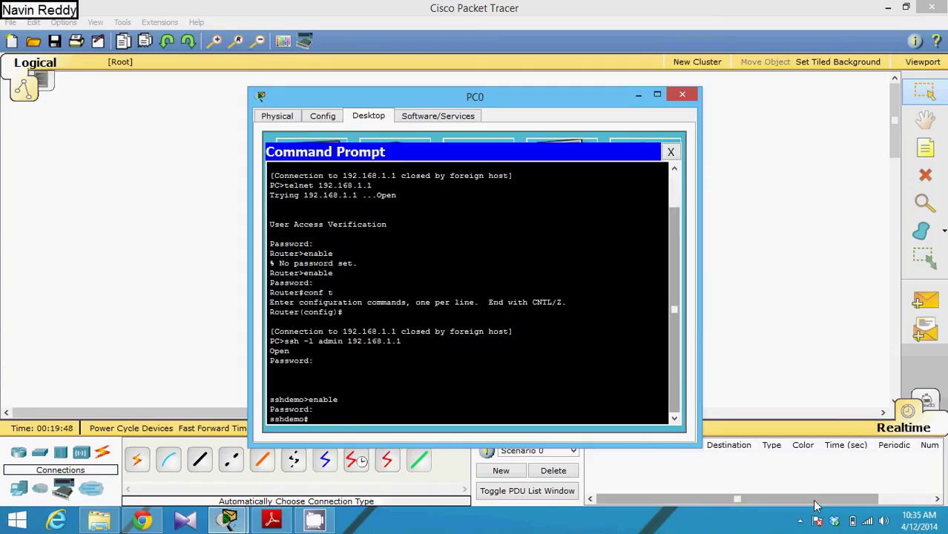
pyautogui.click(799, 521)
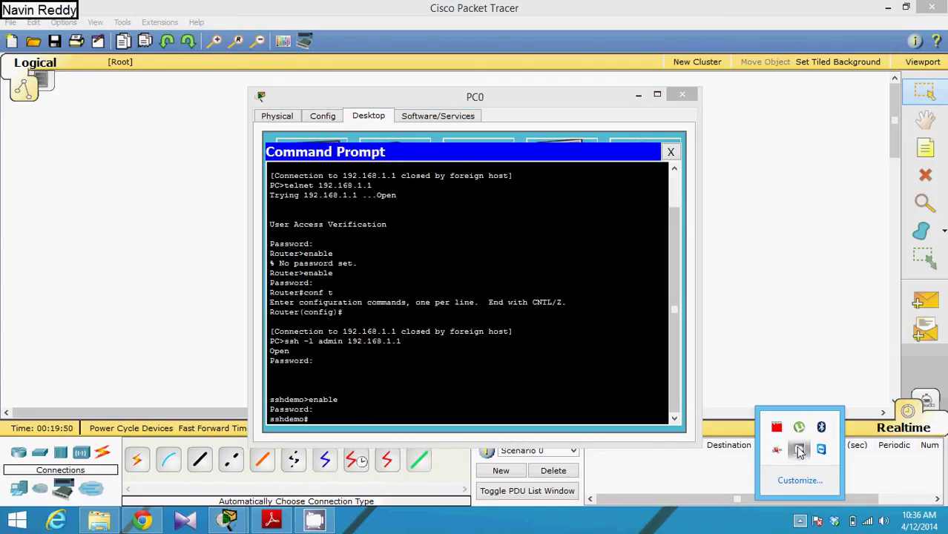